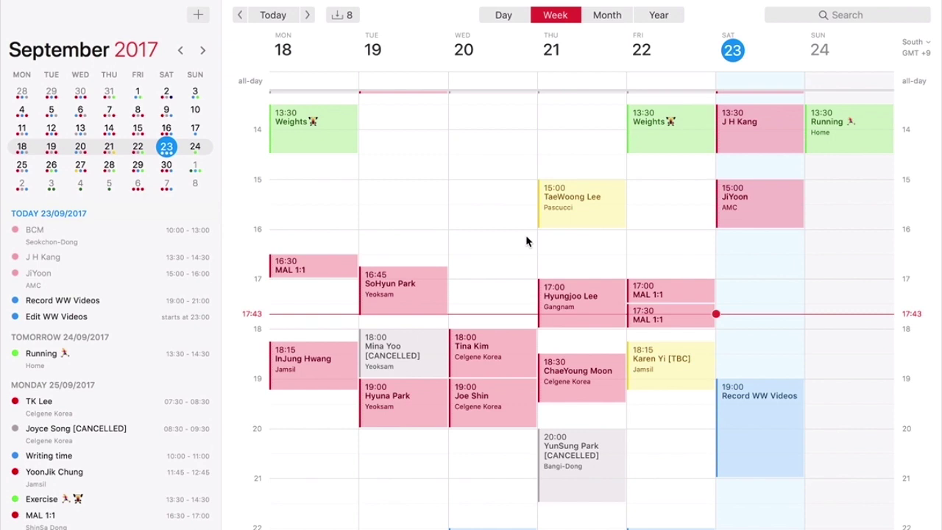
# - Try the calendar set that includes birthdays, then switch back to showing all calendars
pyautogui.scroll(5, 504, 241)
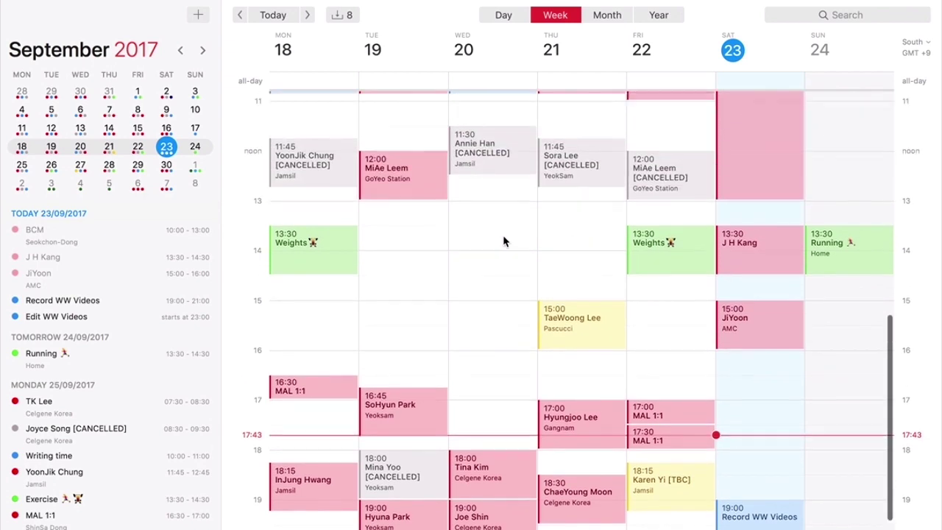
pyautogui.scroll(-4, 504, 241)
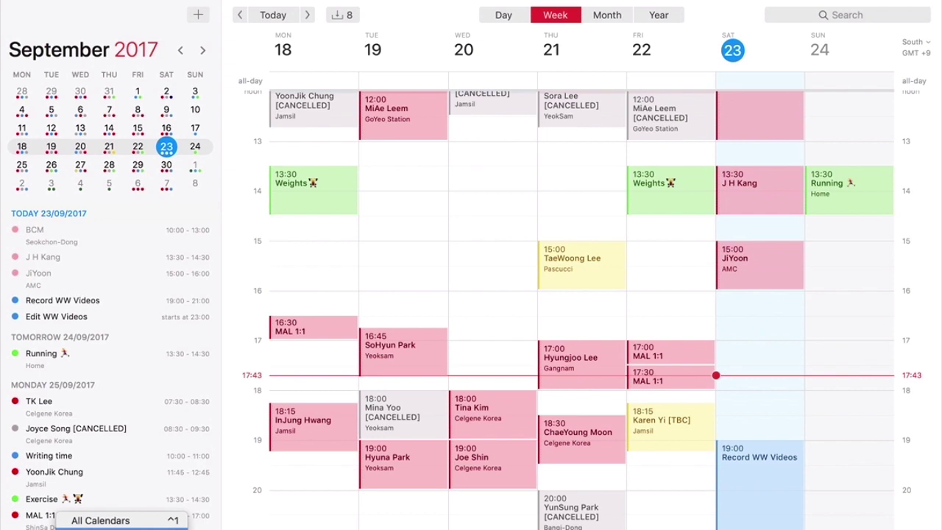
pyautogui.click(206, 527)
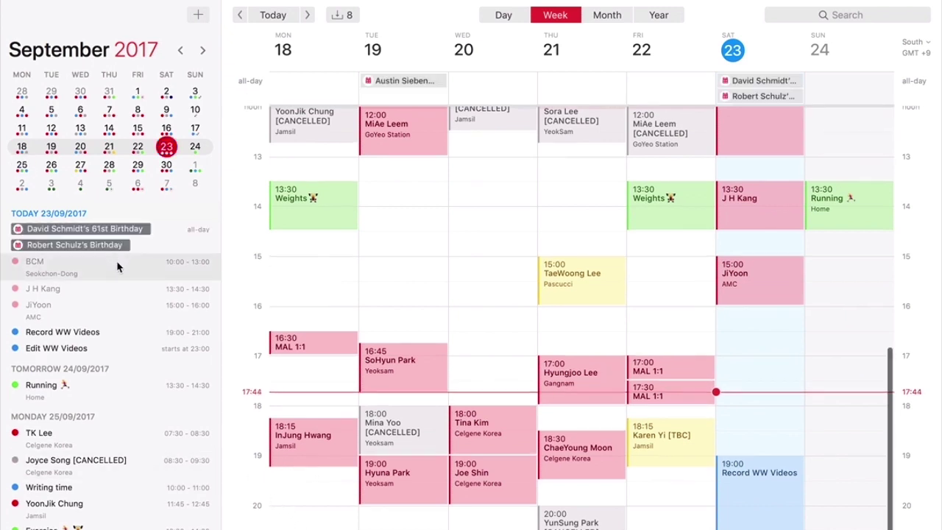
pyautogui.click(129, 526)
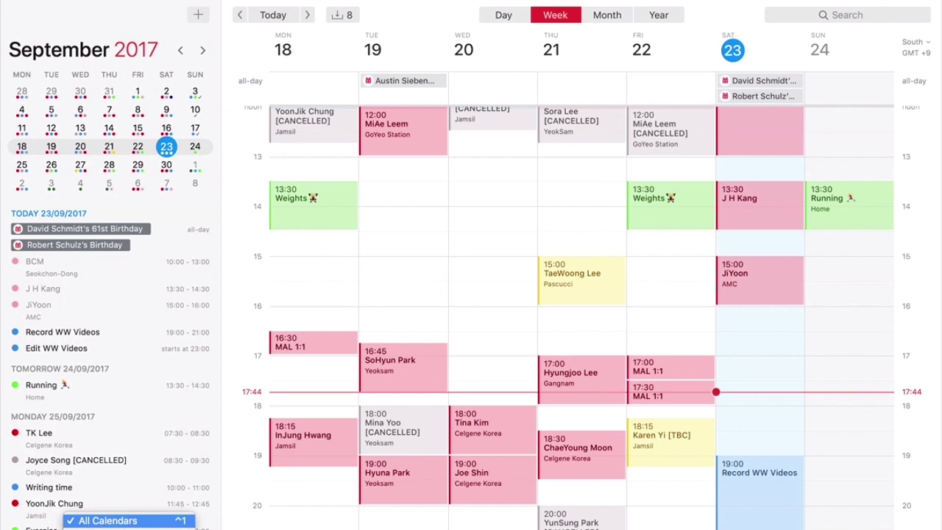
pyautogui.hotkey('ctrl', '2')
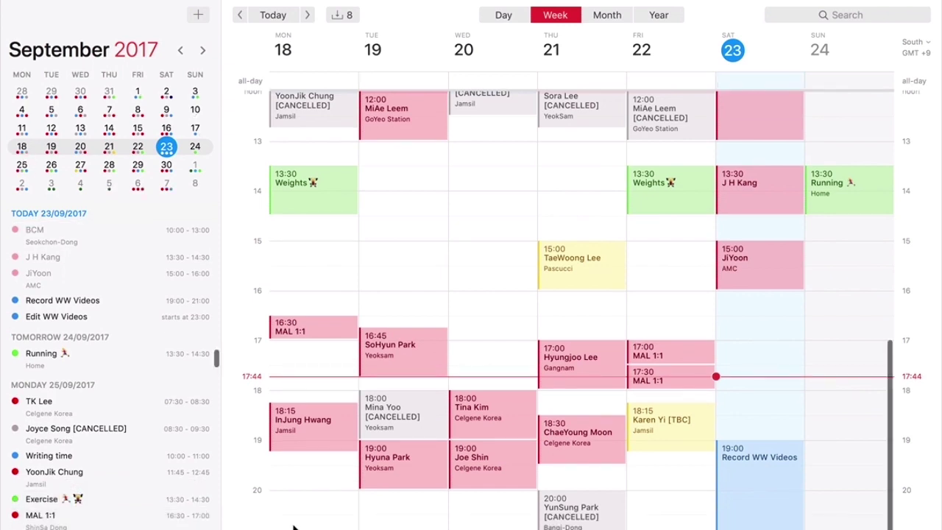
pyautogui.scroll(2, 581, 309)
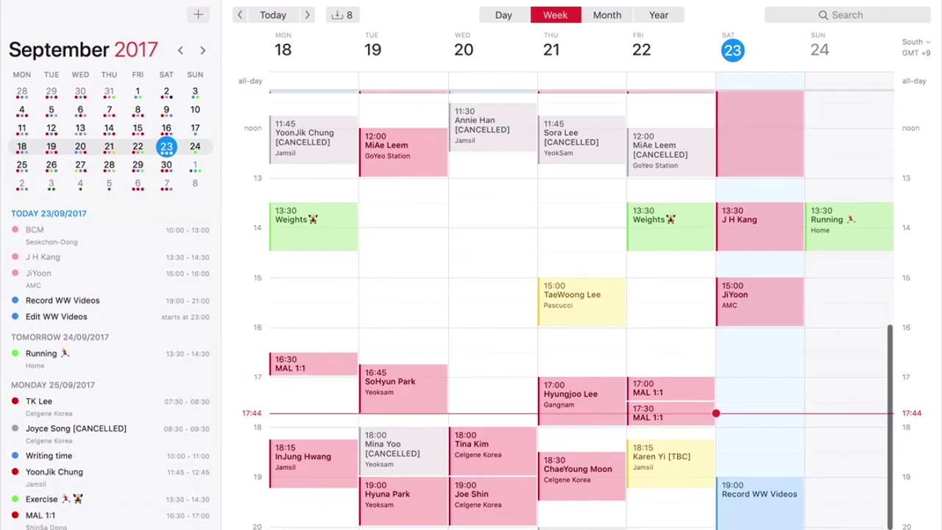
pyautogui.scroll(-1, 582, 309)
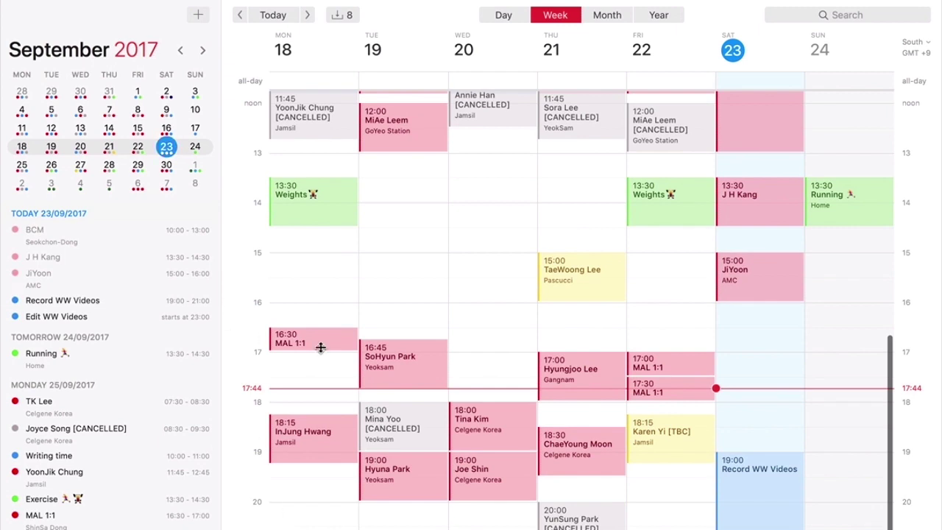
# - Turn off Light theme in Appearance preferences so Fantastical uses the dark theme
pyautogui.click(71, 11)
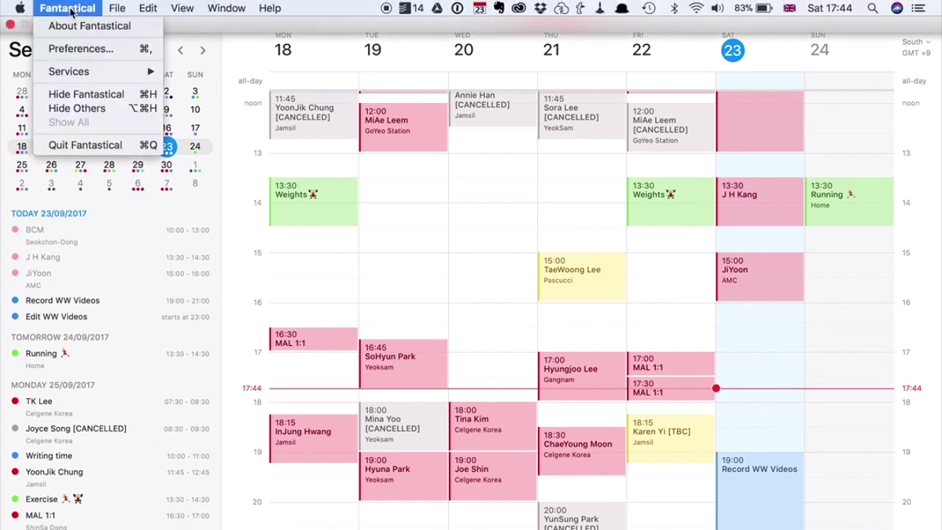
pyautogui.click(83, 49)
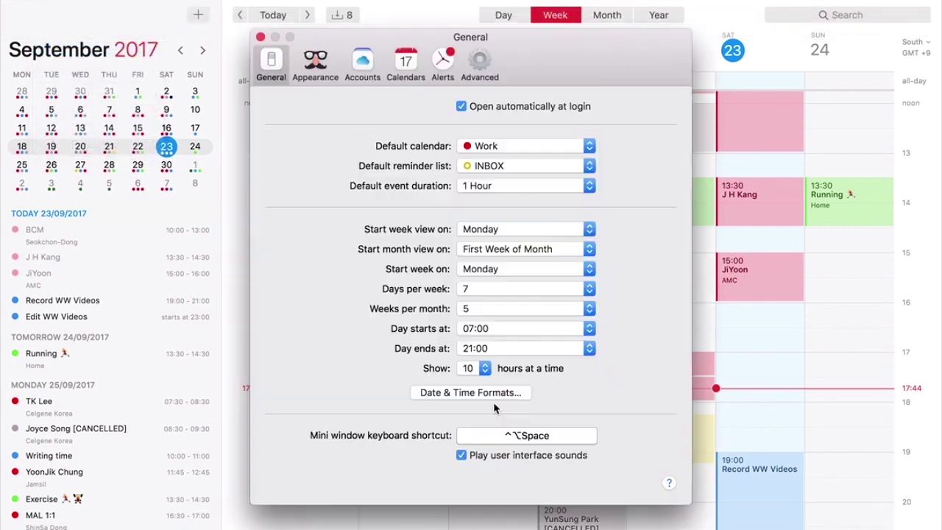
pyautogui.click(310, 61)
pyautogui.click(453, 460)
pyautogui.click(259, 37)
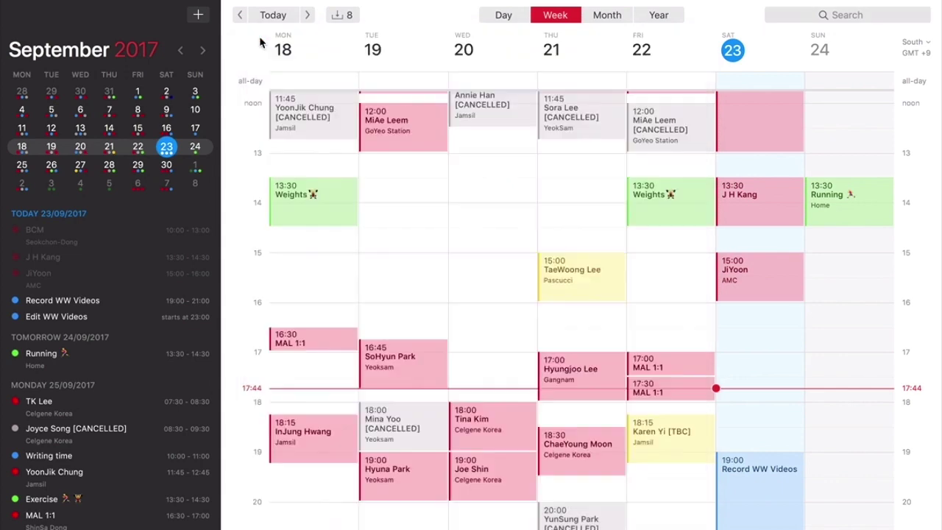
# - Scroll the agenda up to Friday 22/09 and review the week's afternoon and evening
pyautogui.scroll(-5, 22, 324)
pyautogui.scroll(10, 58, 330)
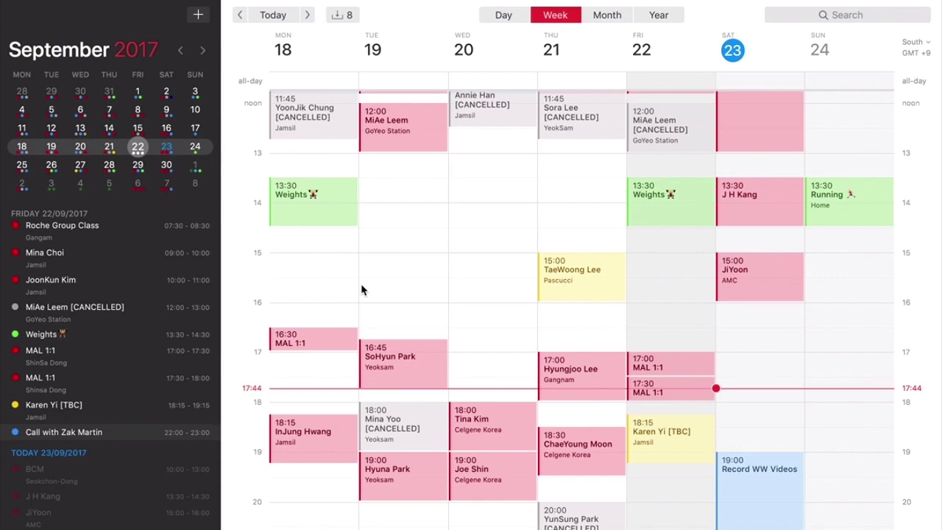
pyautogui.scroll(6, 151, 265)
pyautogui.scroll(-5, 151, 262)
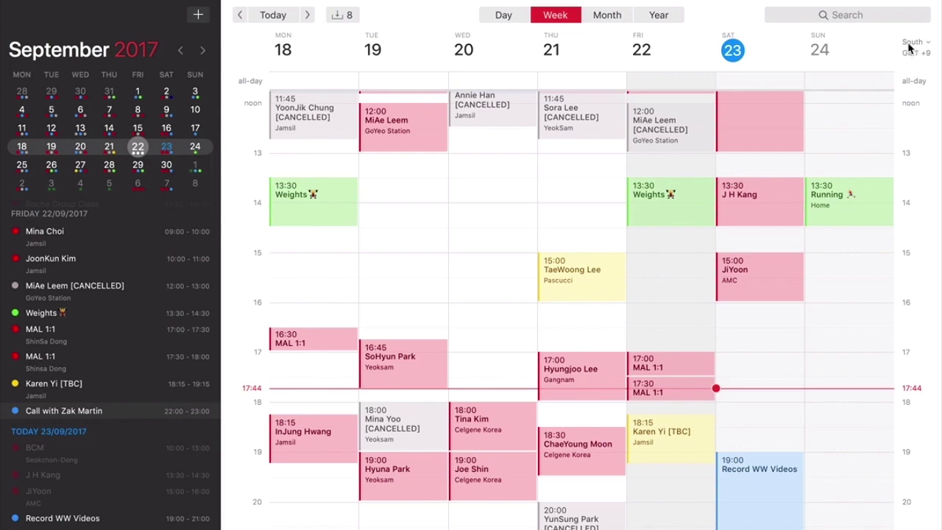
pyautogui.scroll(3, 915, 61)
pyautogui.scroll(-4, 915, 61)
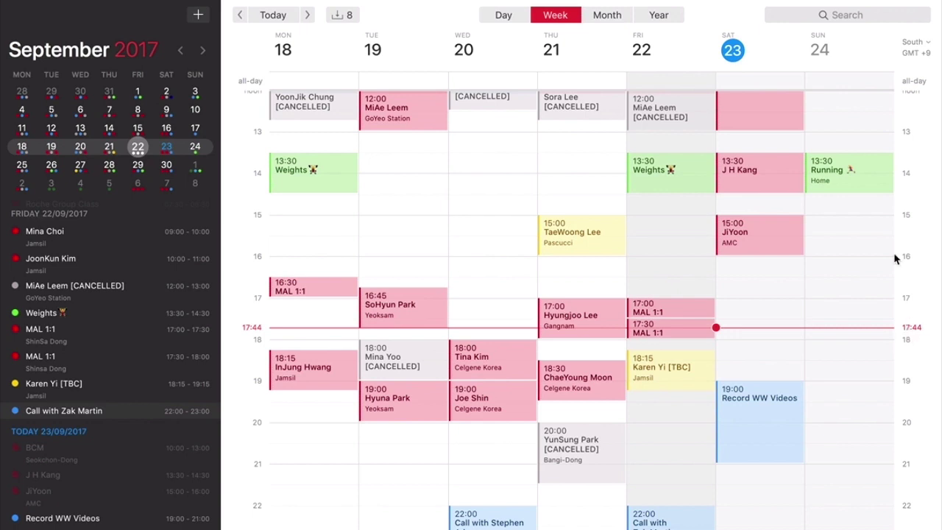
# - Set the second time zone to Dublin
pyautogui.click(927, 47)
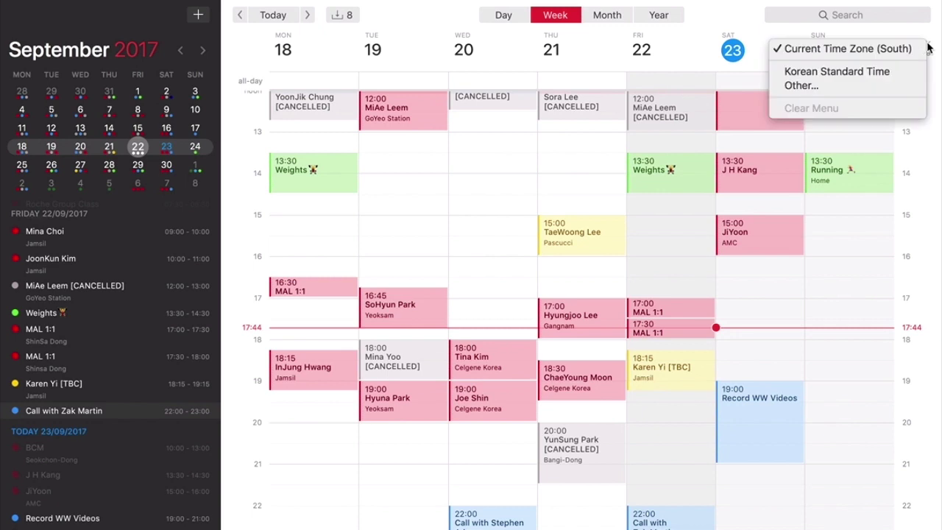
pyautogui.click(890, 84)
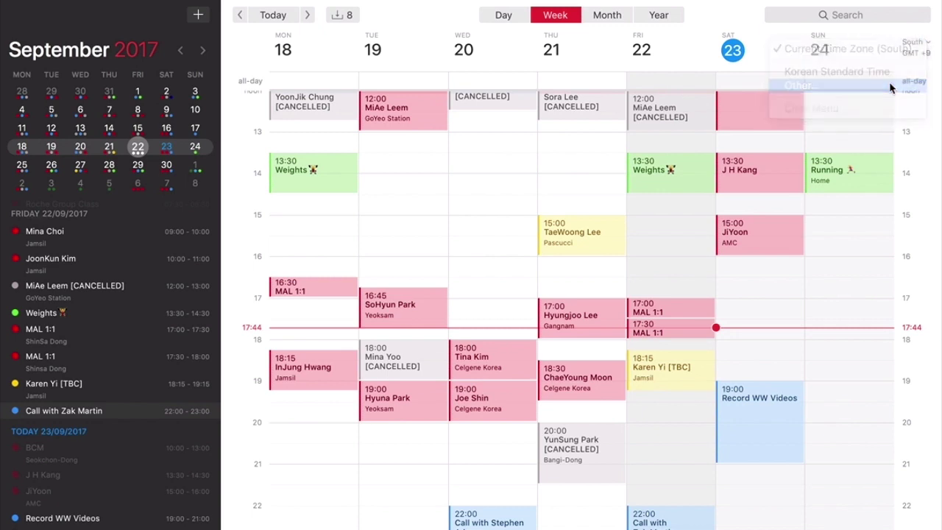
pyautogui.write('Dublin - Ireland')
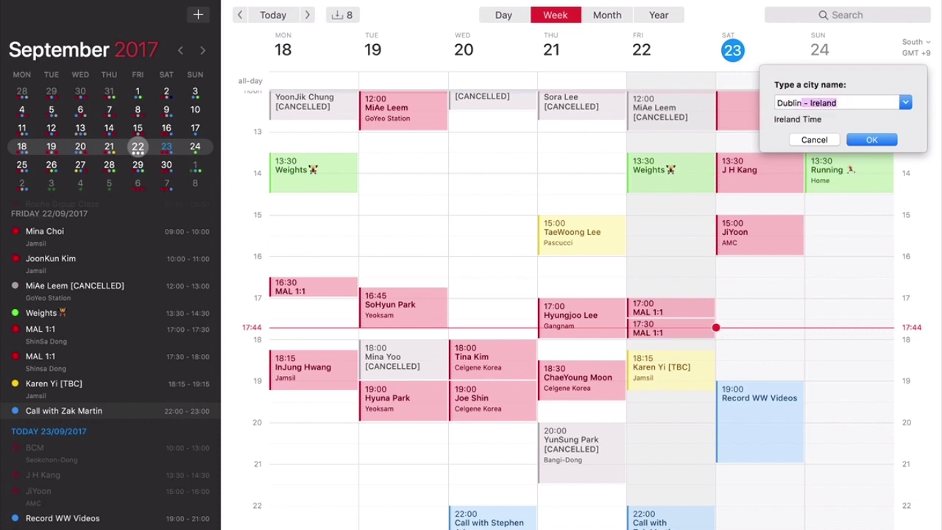
pyautogui.click(883, 140)
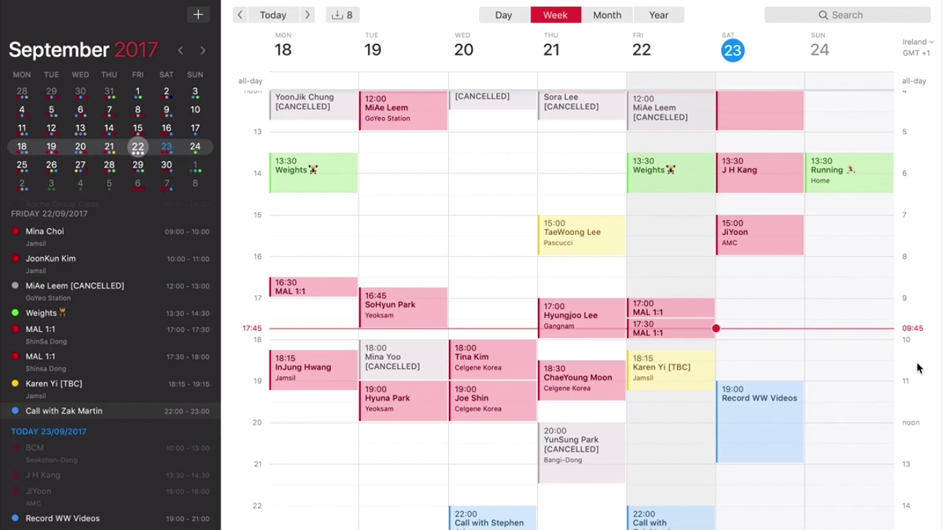
# - Change the second time zone to Houston, U.S.A. (CDT, GMT−5)
pyautogui.click(928, 46)
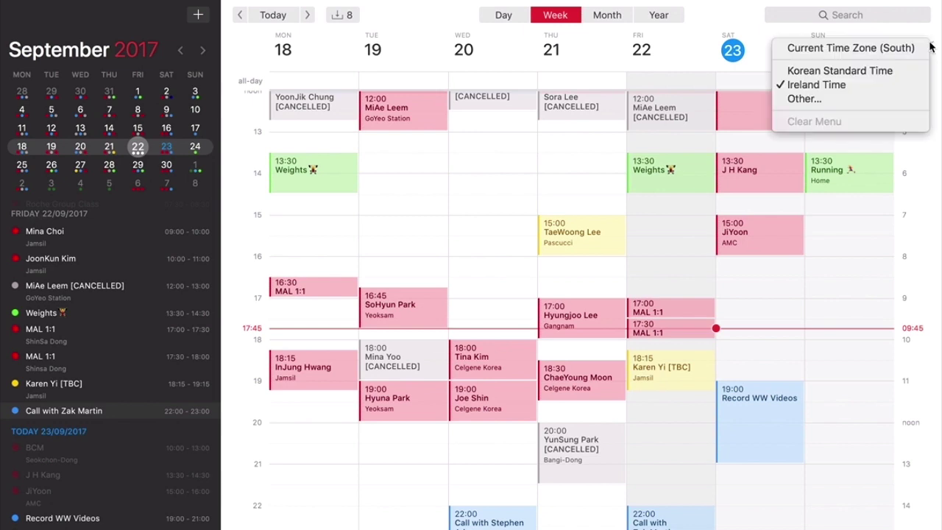
pyautogui.click(847, 99)
pyautogui.write('Housto')
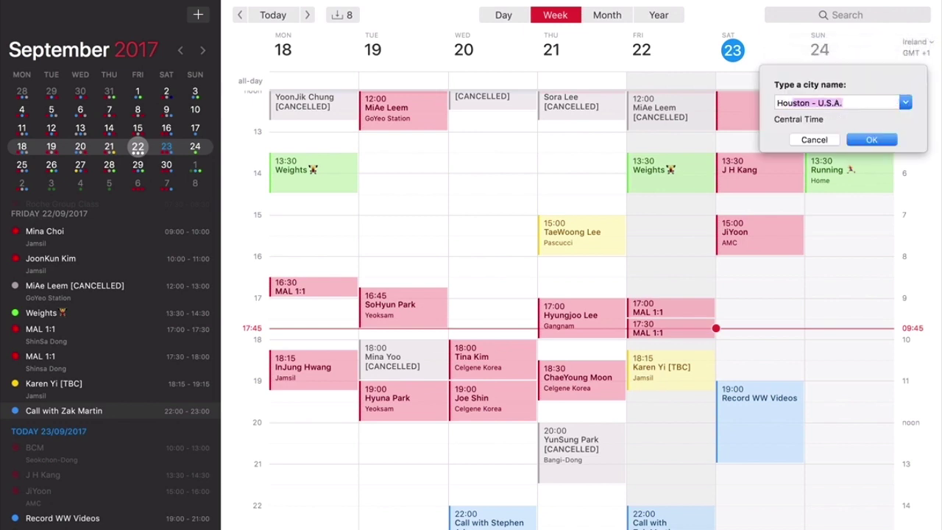
pyautogui.write('n')
pyautogui.click(869, 141)
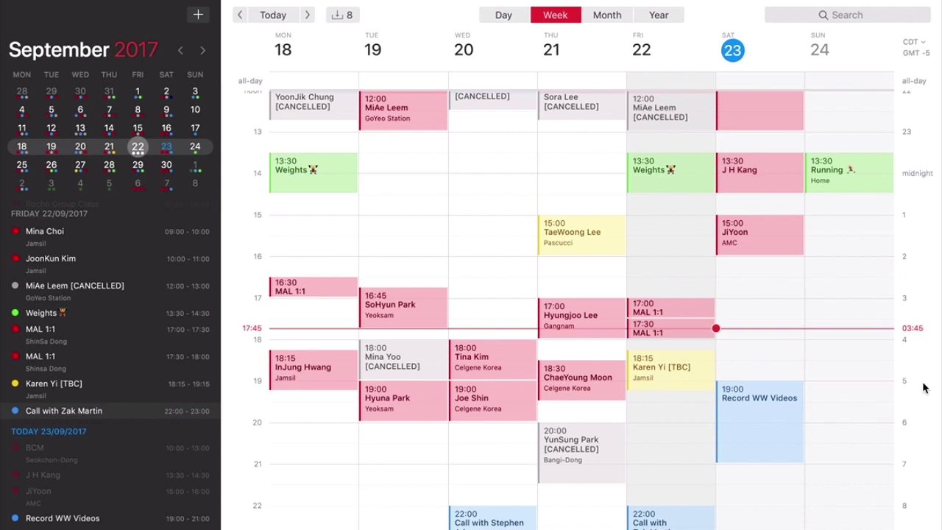
pyautogui.scroll(3, 375, 271)
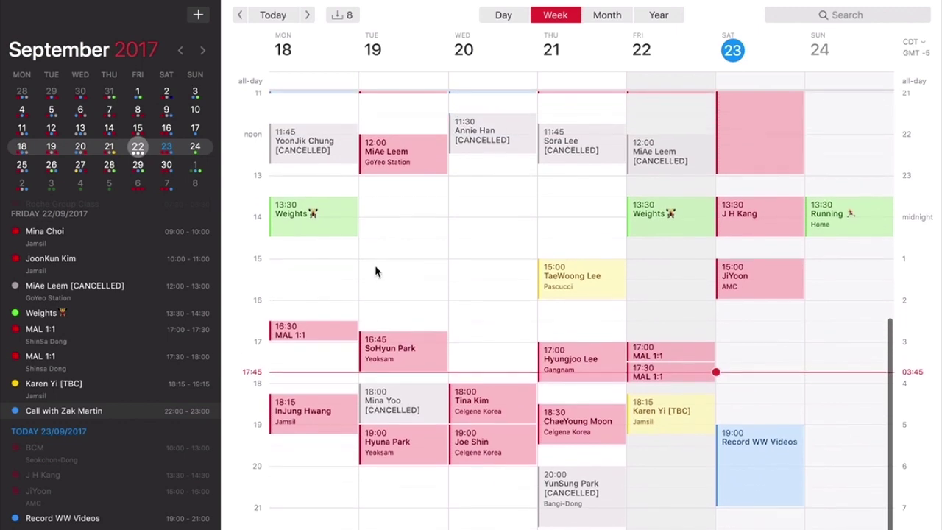
pyautogui.scroll(-3, 377, 272)
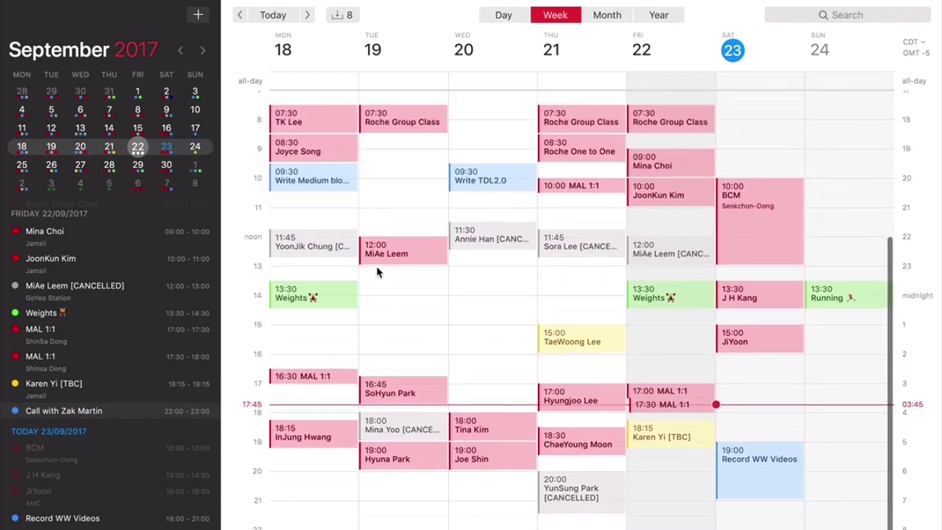
pyautogui.click(376, 268)
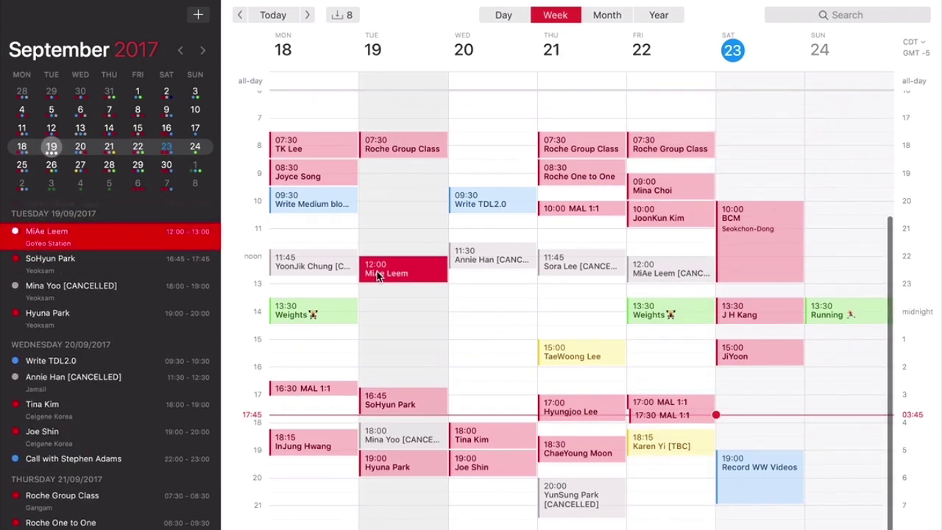
# - Shift the week view to run from Tuesday 19 to Monday 25 September
pyautogui.hscroll(-3, 528, 332)
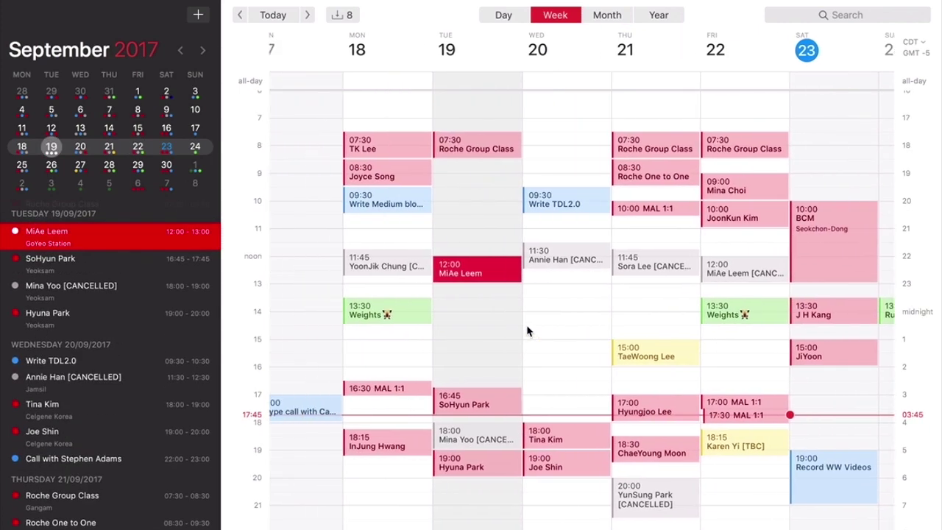
pyautogui.hscroll(-2, 527, 331)
pyautogui.hscroll(6, 527, 332)
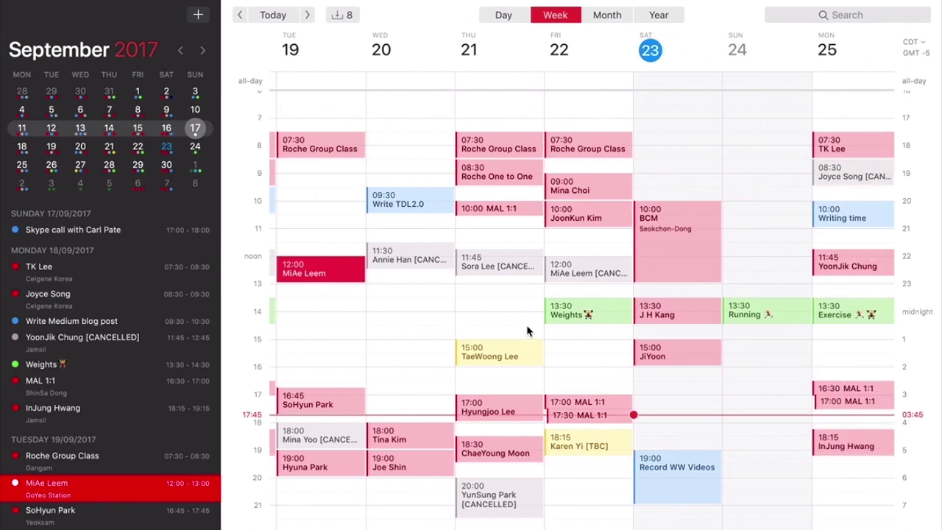
pyautogui.hscroll(-2, 527, 331)
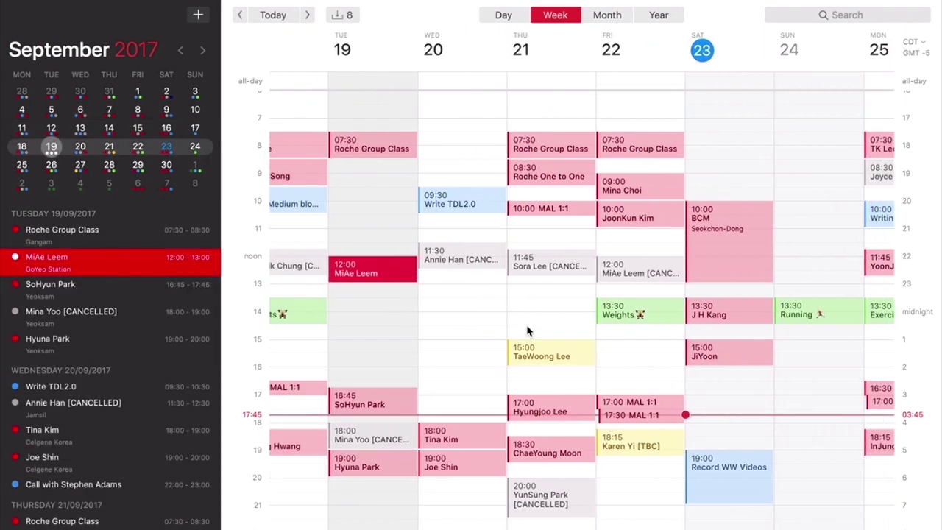
pyautogui.hscroll(3, 527, 331)
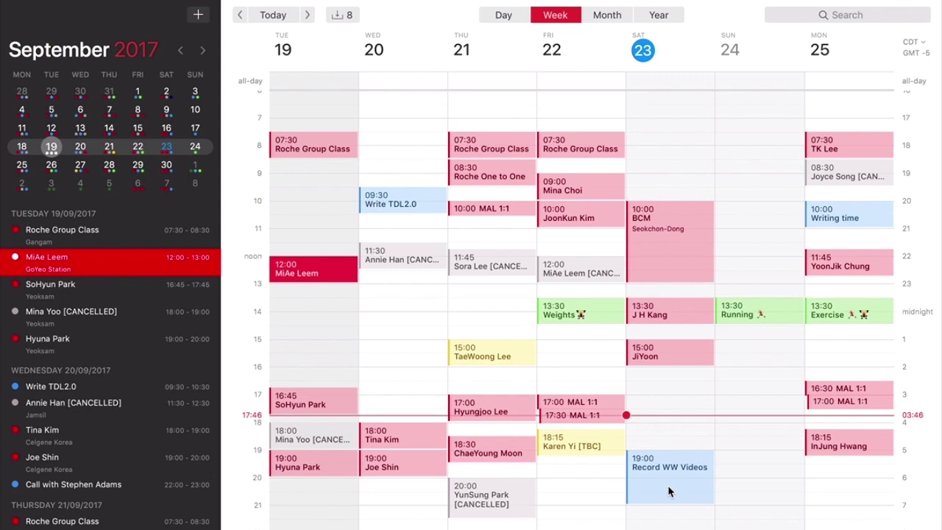
# - Move only today's Record WW Videos occurrence up to start at 17:45
pyautogui.scroll(-1, 708, 472)
pyautogui.moveTo(665, 472); pyautogui.dragTo(664, 437)
pyautogui.click(589, 216)
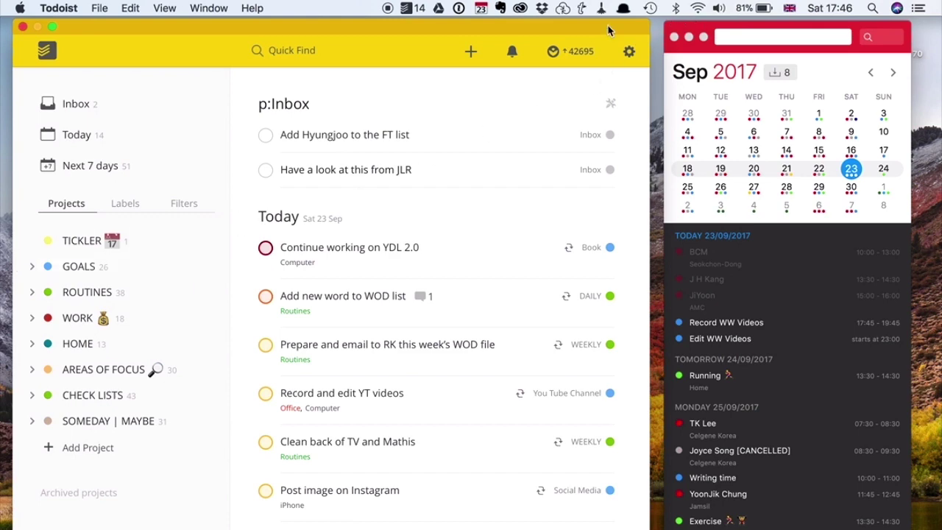
# - Re-attach the mini window to the Fantastical menu bar icon and widen it to show September 2017
pyautogui.click(482, 9)
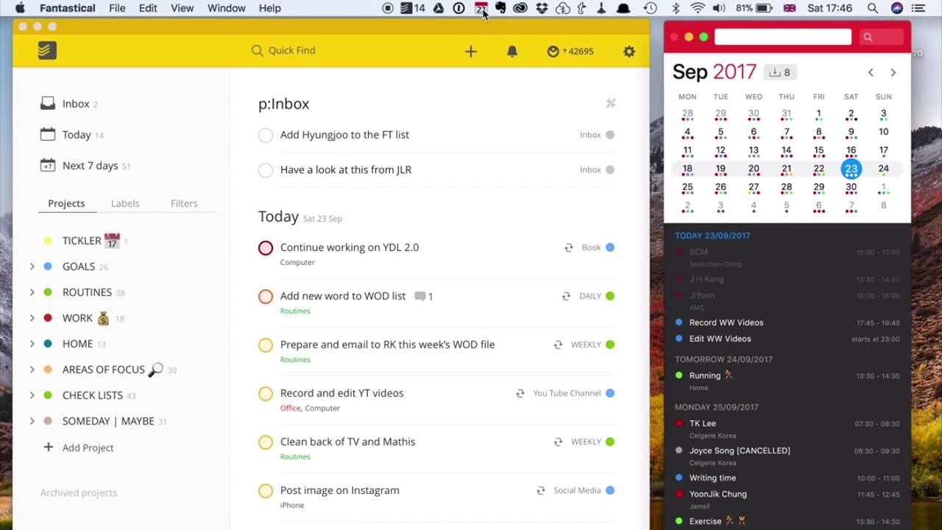
pyautogui.click(482, 9)
pyautogui.click(483, 9)
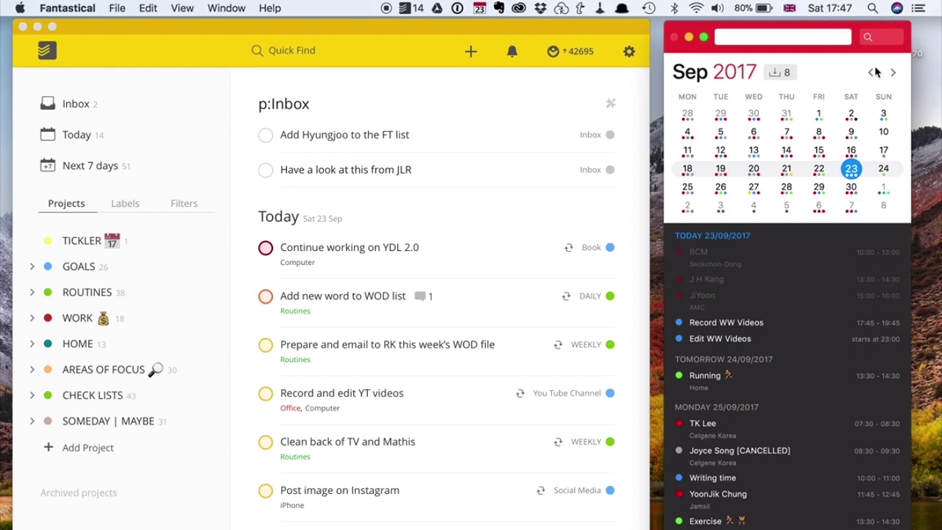
pyautogui.moveTo(713, 29); pyautogui.dragTo(408, 40)
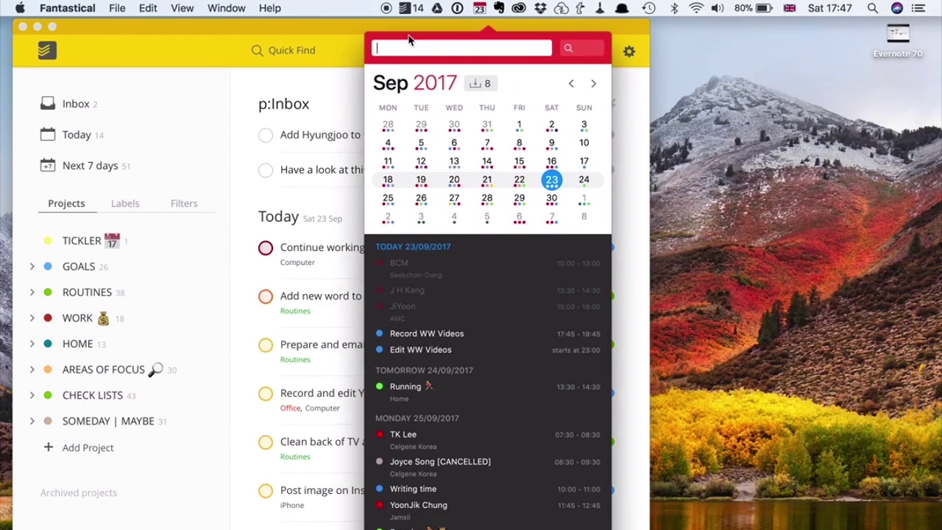
pyautogui.moveTo(694, 230); pyautogui.dragTo(722, 229)
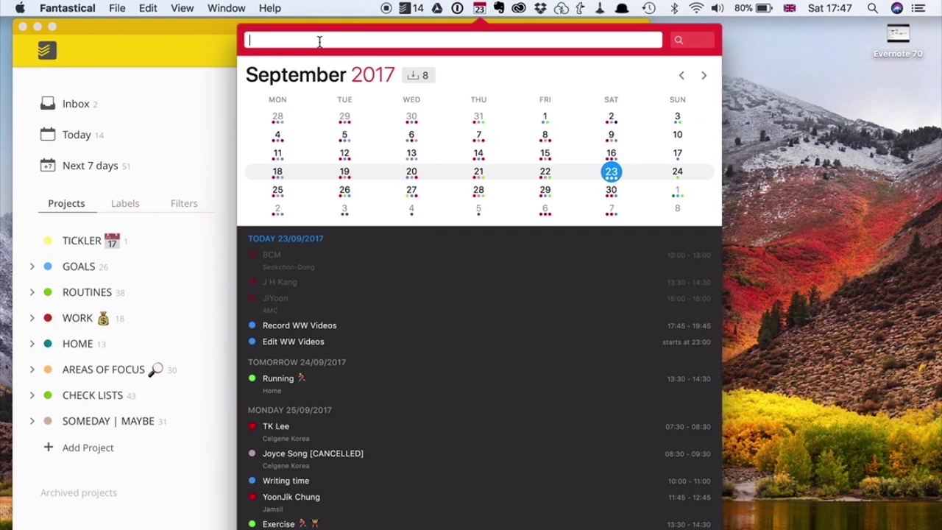
# - Add 'Meet Fred tonight at 10pm for a beer' to the Work calendar from the mini window
pyautogui.write('Meet Fred tonight')
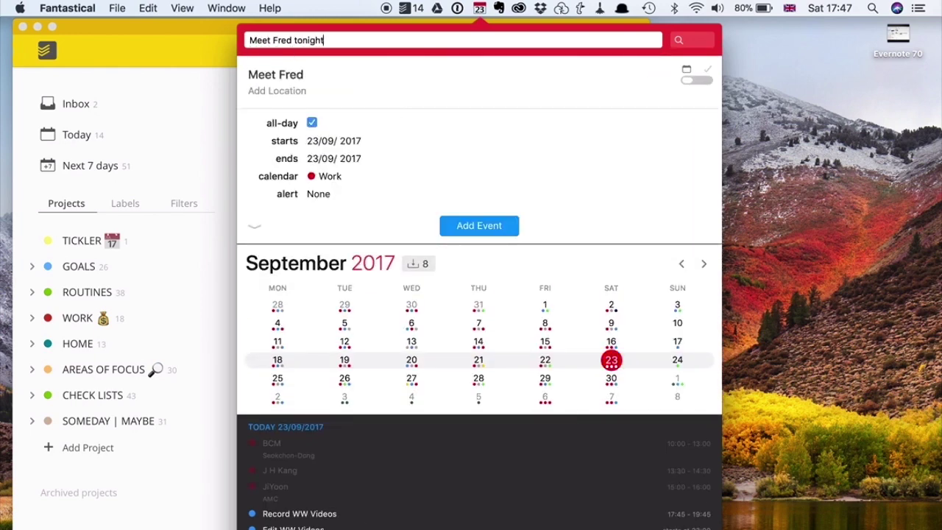
pyautogui.write(' at 10pm fgot')
pyautogui.press('BackSpace')
pyautogui.press('BackSpace')
pyautogui.press('BackSpace')
pyautogui.press('BackSpace')
pyautogui.write('for a beed')
pyautogui.press('BackSpace')
pyautogui.write('r')
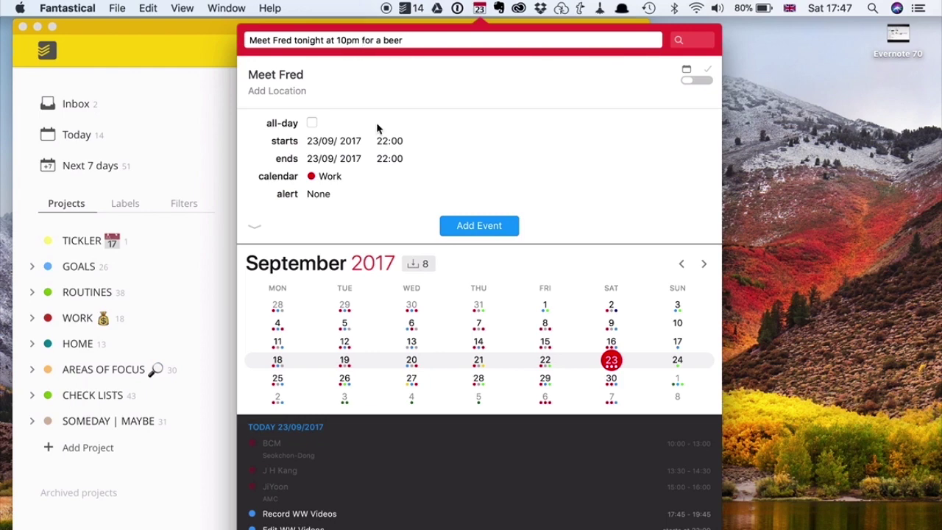
pyautogui.click(342, 179)
pyautogui.click(342, 177)
pyautogui.click(455, 234)
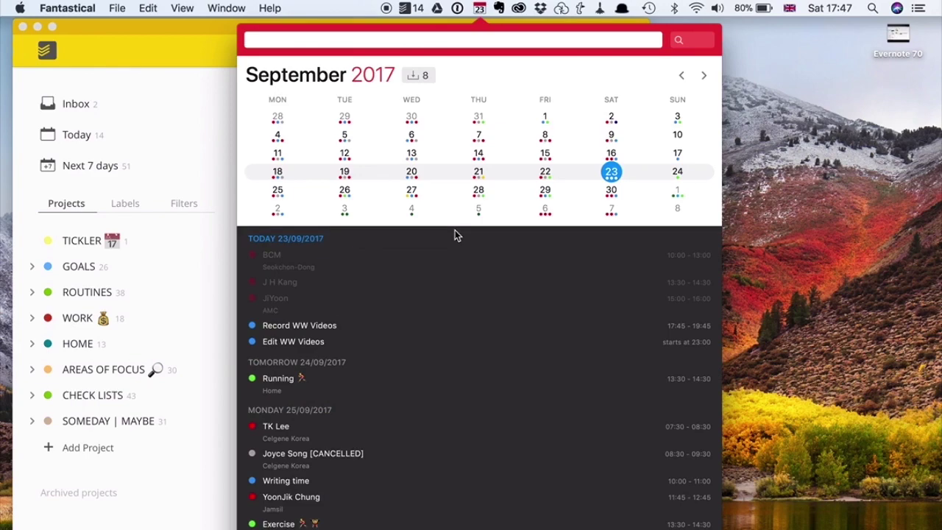